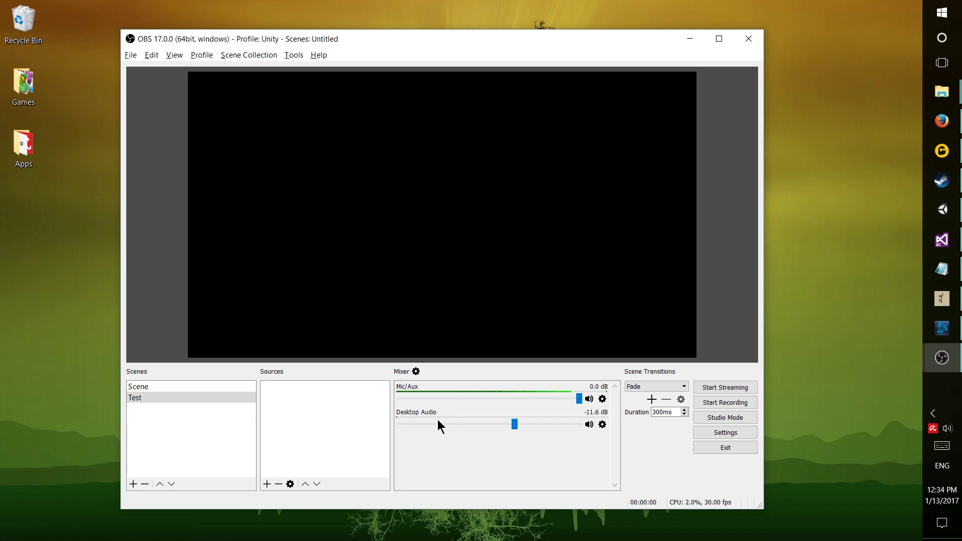
# Open the Mic/Aux Filters dialog, shift it right, and review Noise Suppression and Noise Gate.
pyautogui.click(601, 399)
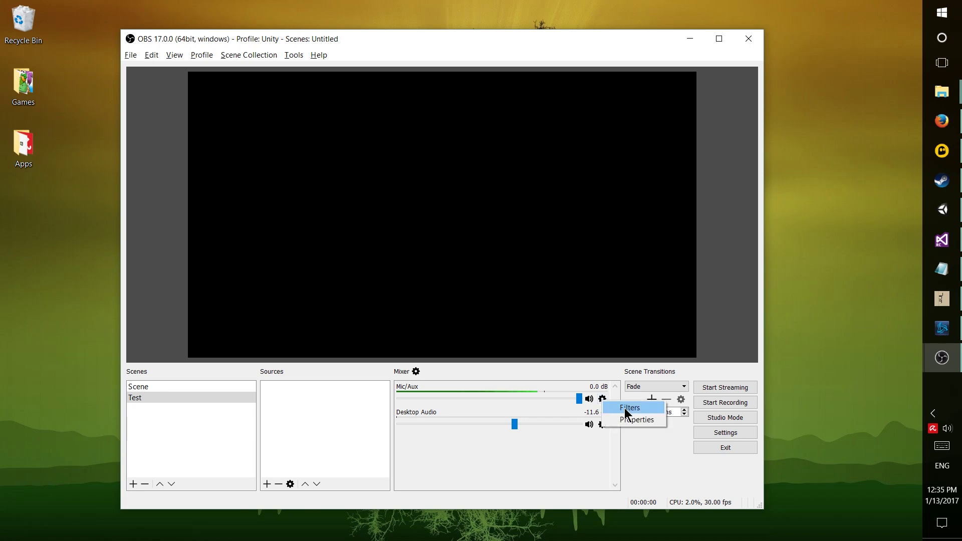
pyautogui.click(624, 407)
pyautogui.moveTo(391, 89)
pyautogui.mouseDown()
pyautogui.moveTo(712, 62)
pyautogui.moveTo(595, 79)
pyautogui.mouseUp()
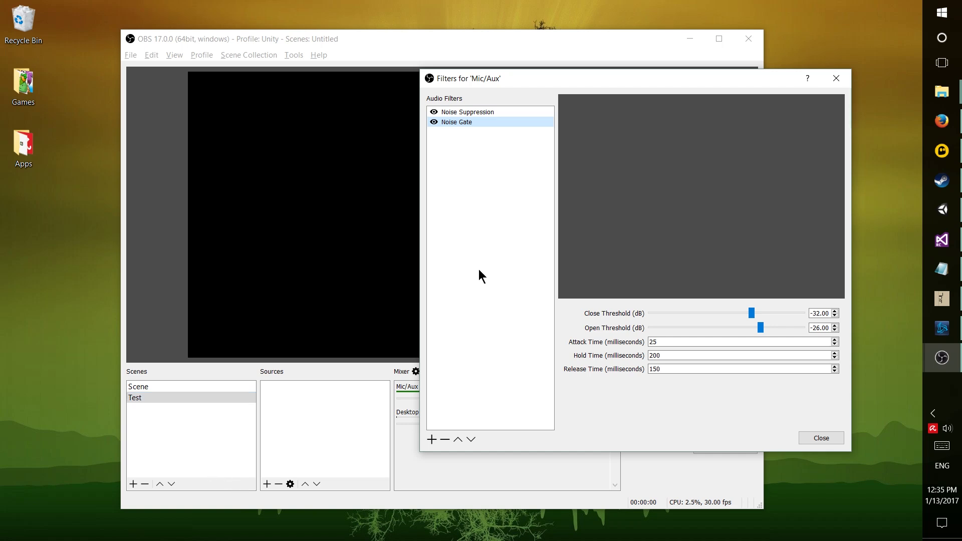
pyautogui.moveTo(543, 81)
pyautogui.mouseDown()
pyautogui.moveTo(555, 81)
pyautogui.moveTo(551, 73)
pyautogui.mouseUp()
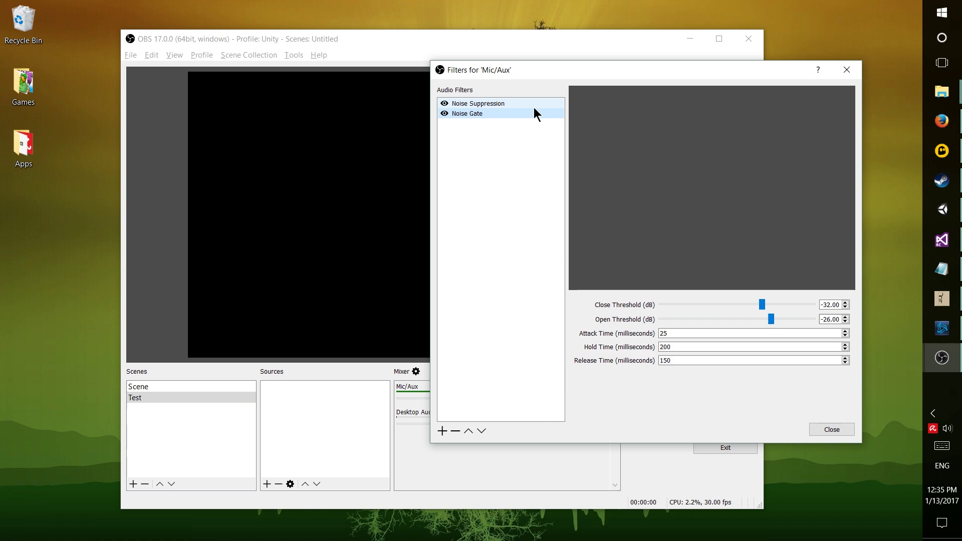
pyautogui.click(533, 105)
pyautogui.click(534, 103)
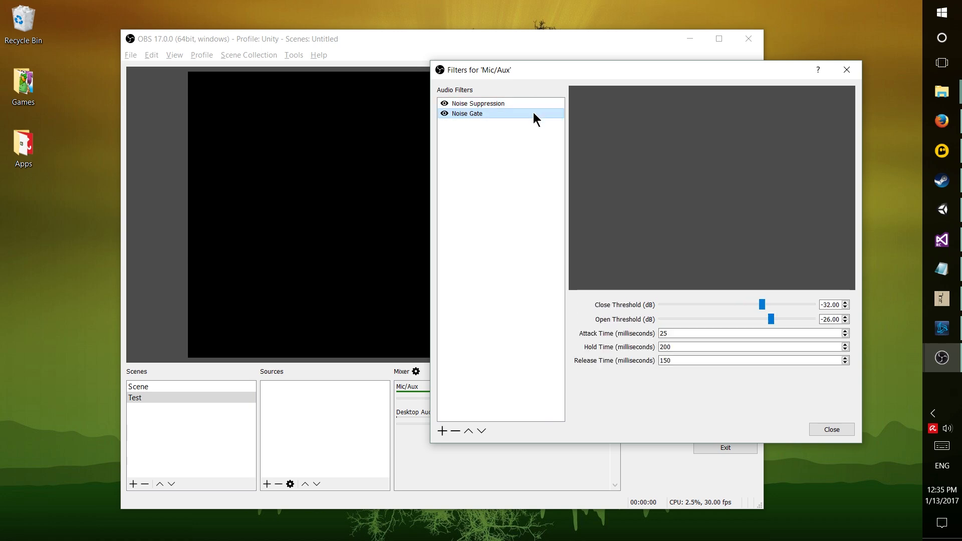
# Check the add-filter list without adding anything, then review Noise Suppression (-60 dB) and Noise Gate.
pyautogui.click(443, 431)
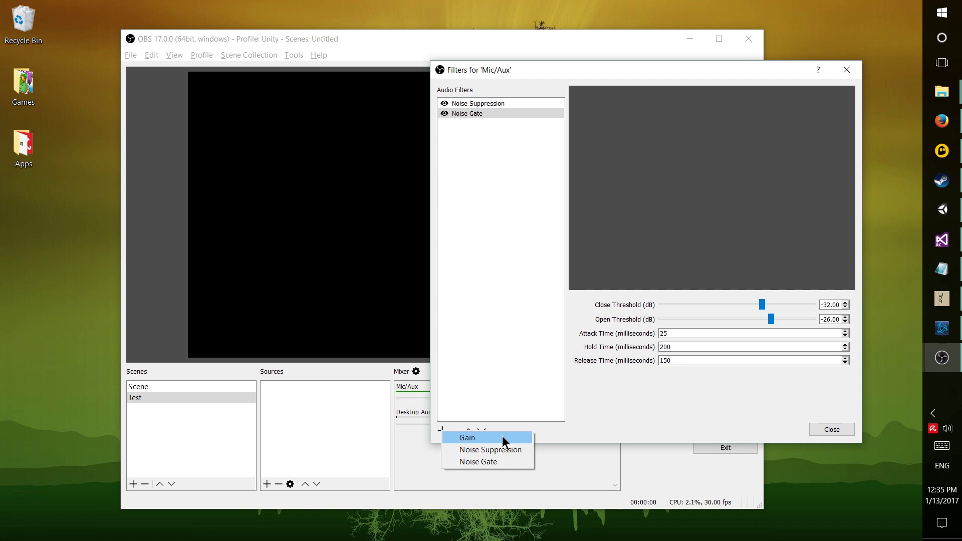
pyautogui.click(480, 272)
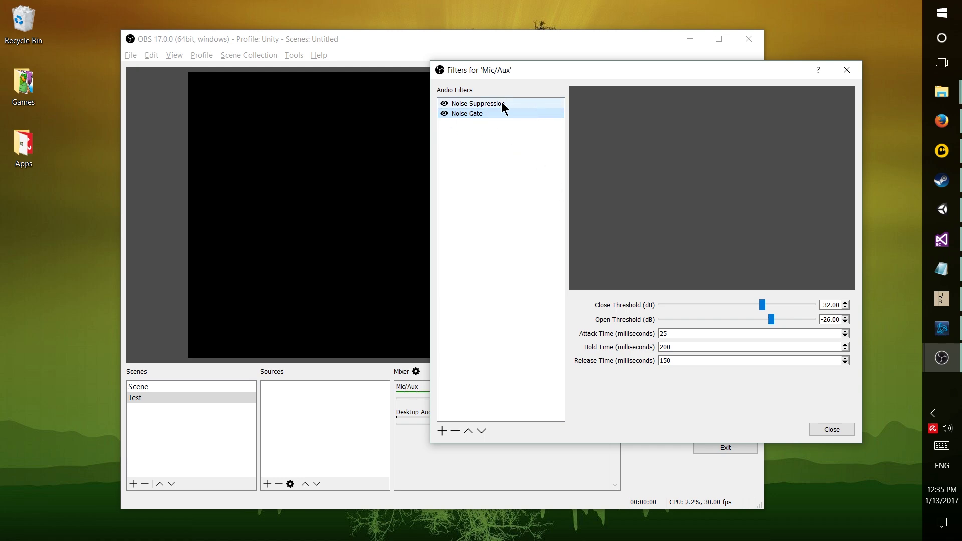
pyautogui.click(500, 103)
pyautogui.click(500, 113)
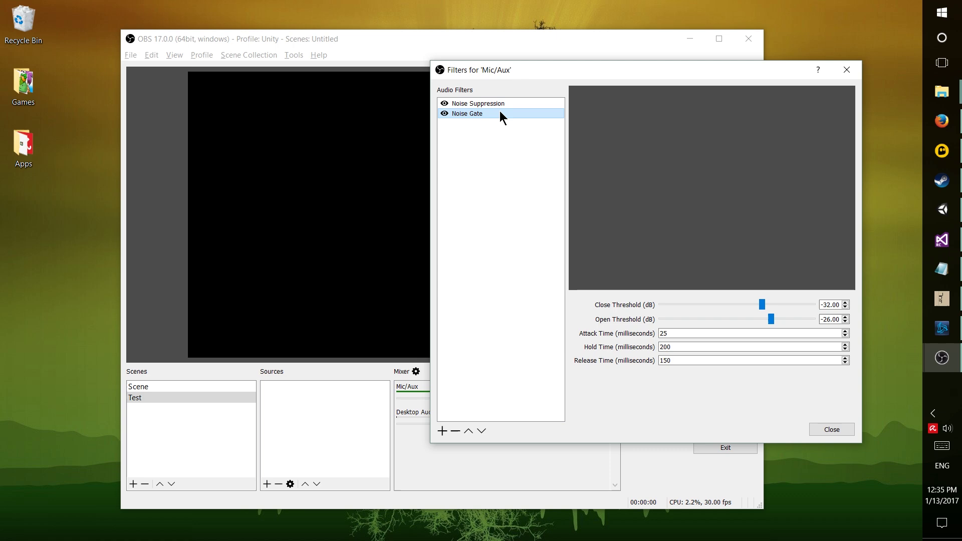
# Show Noise Gate's settings: thresholds -32/-26 dB, attack 25, hold 200, release 150 ms.
pyautogui.click(489, 104)
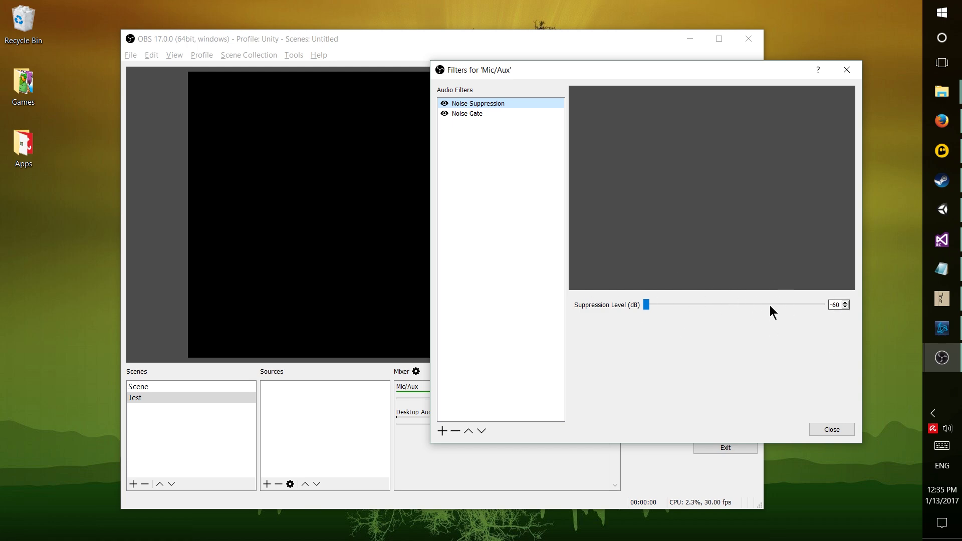
pyautogui.click(459, 113)
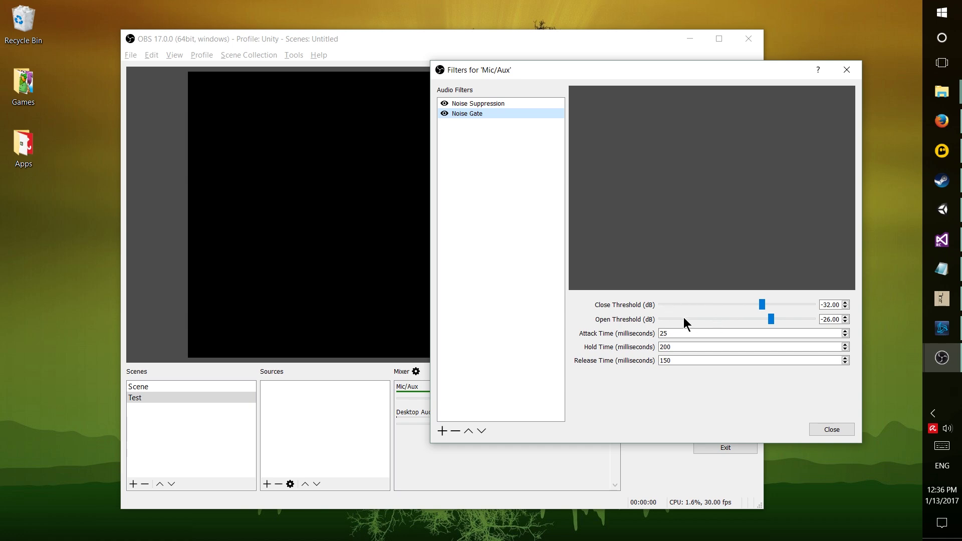
pyautogui.click(614, 329)
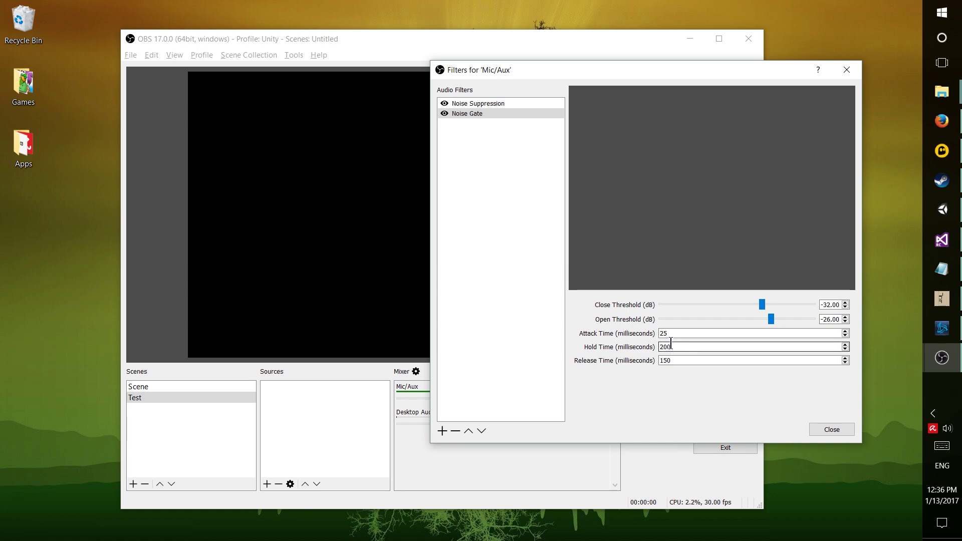
pyautogui.click(672, 346)
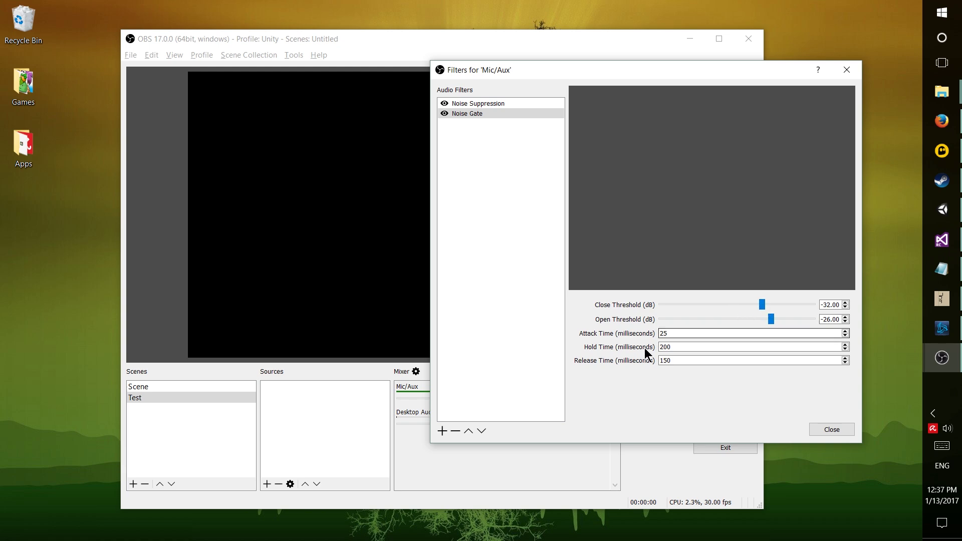
pyautogui.click(665, 346)
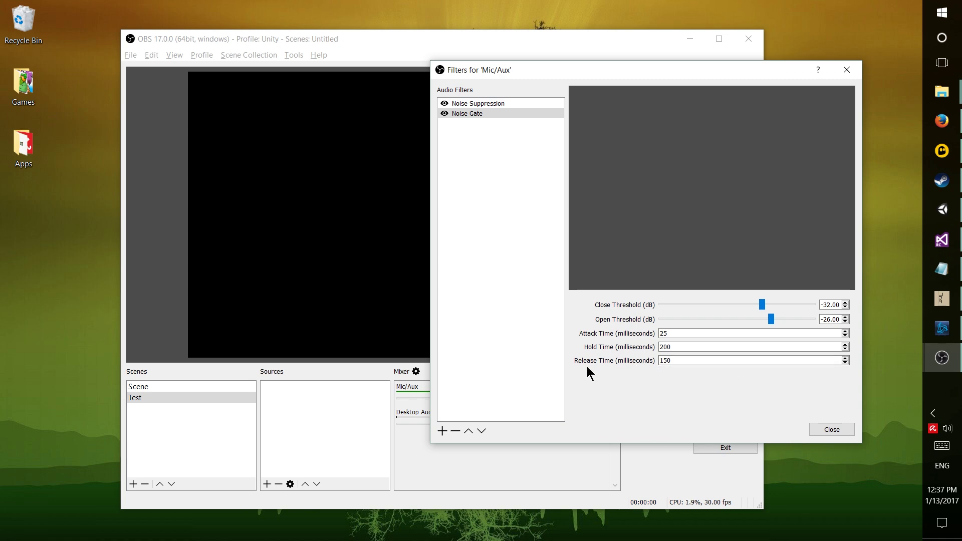
pyautogui.click(667, 364)
pyautogui.click(507, 115)
pyautogui.moveTo(499, 70); pyautogui.dragTo(493, 90)
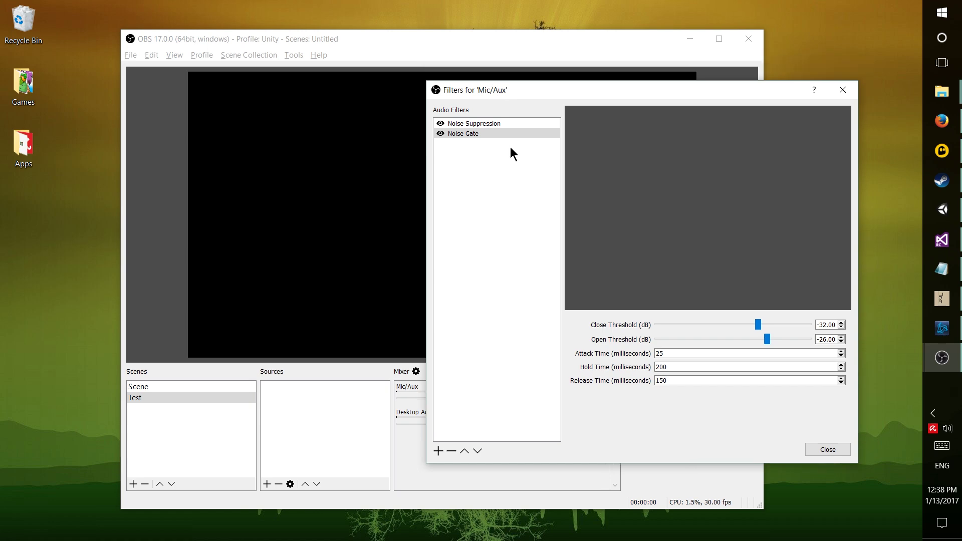